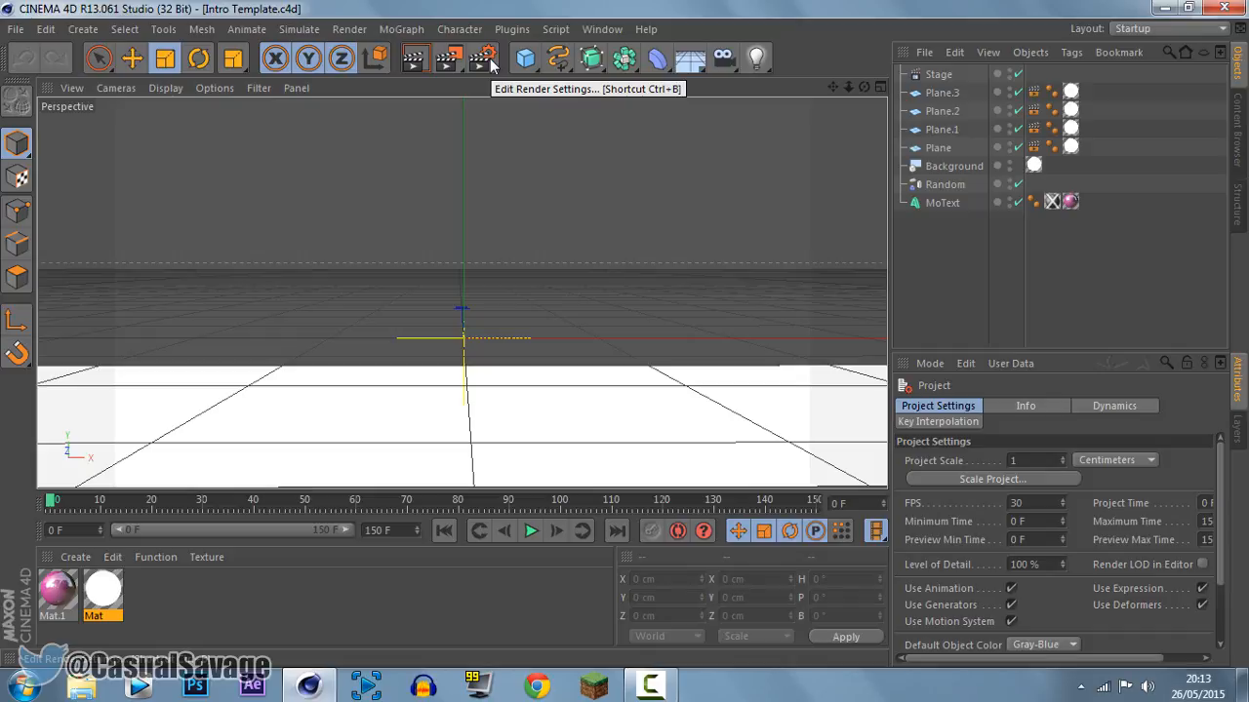
# Set the render output to the HDV/HDTV 720 29.97 preset with the frame range set to All Frames.
pyautogui.click(841, 12)
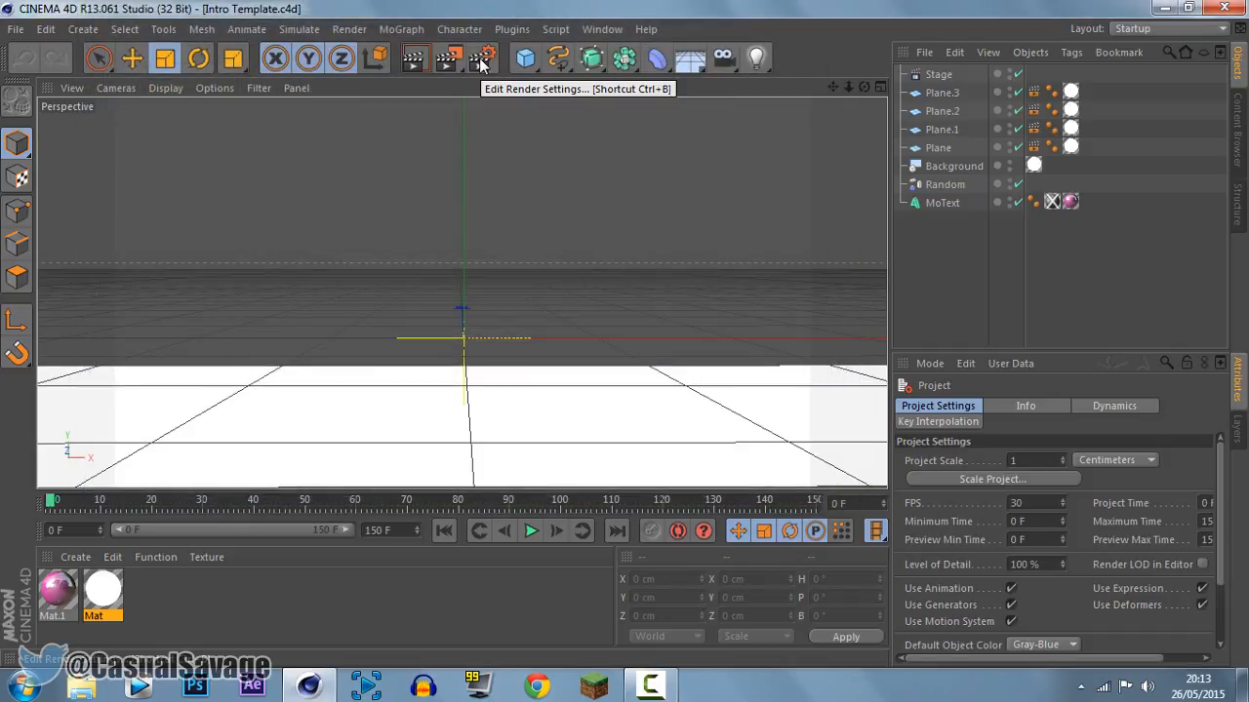
pyautogui.click(479, 61)
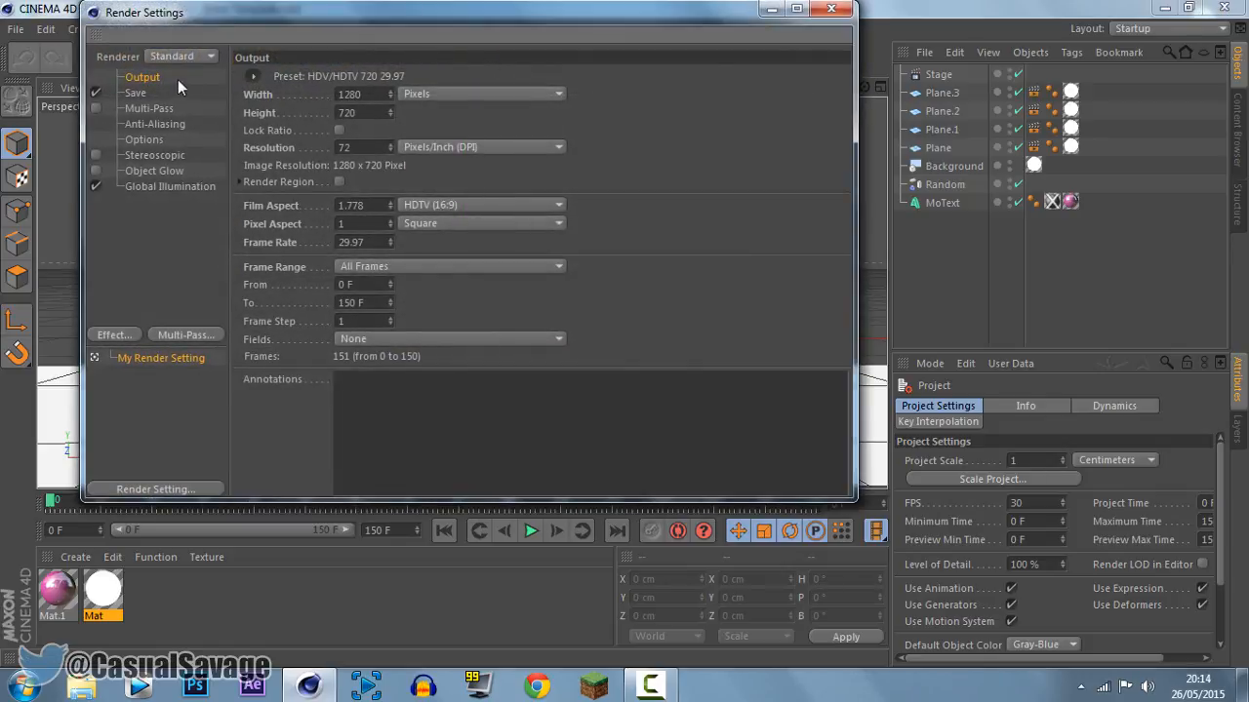
pyautogui.click(253, 76)
pyautogui.moveTo(282, 133)
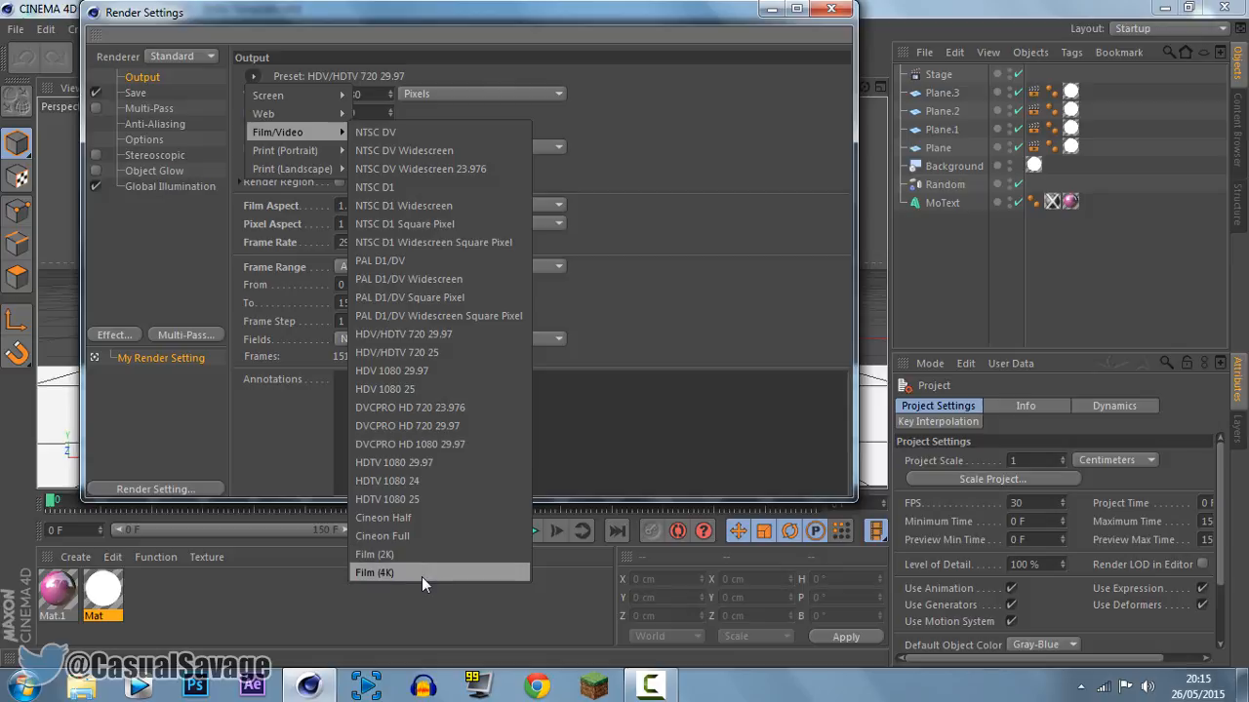
pyautogui.click(475, 335)
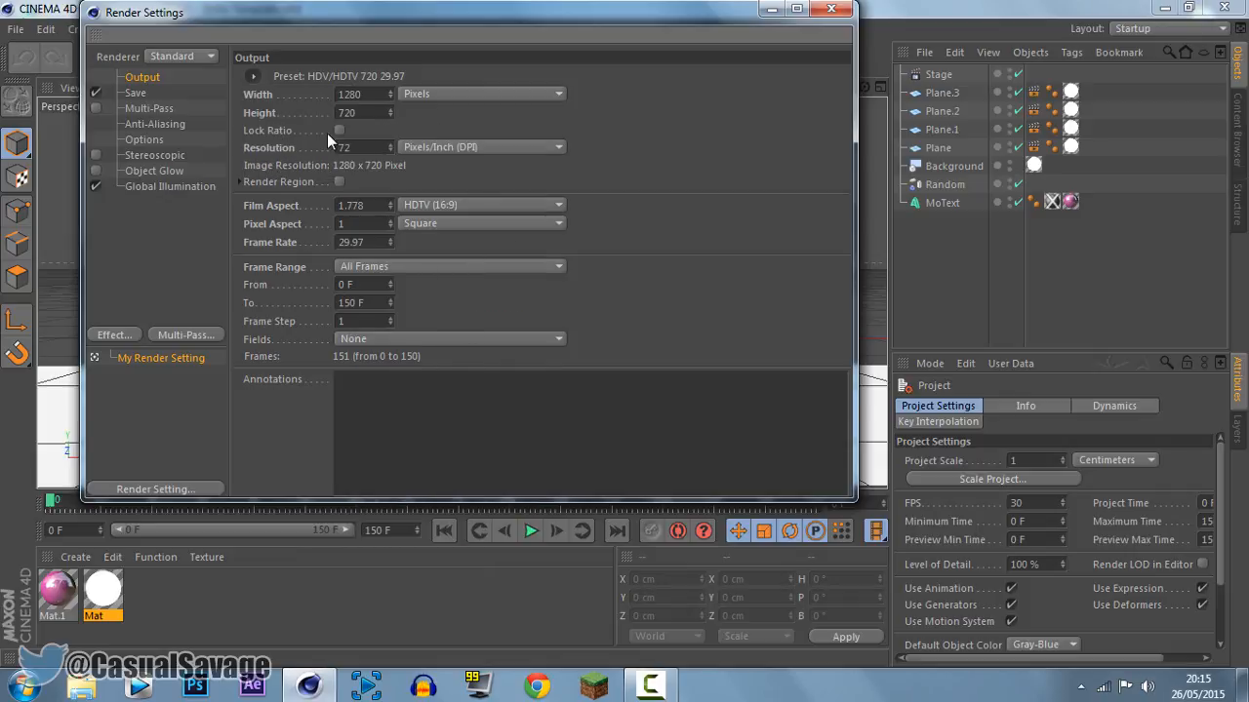
pyautogui.click(360, 94)
pyautogui.click(380, 272)
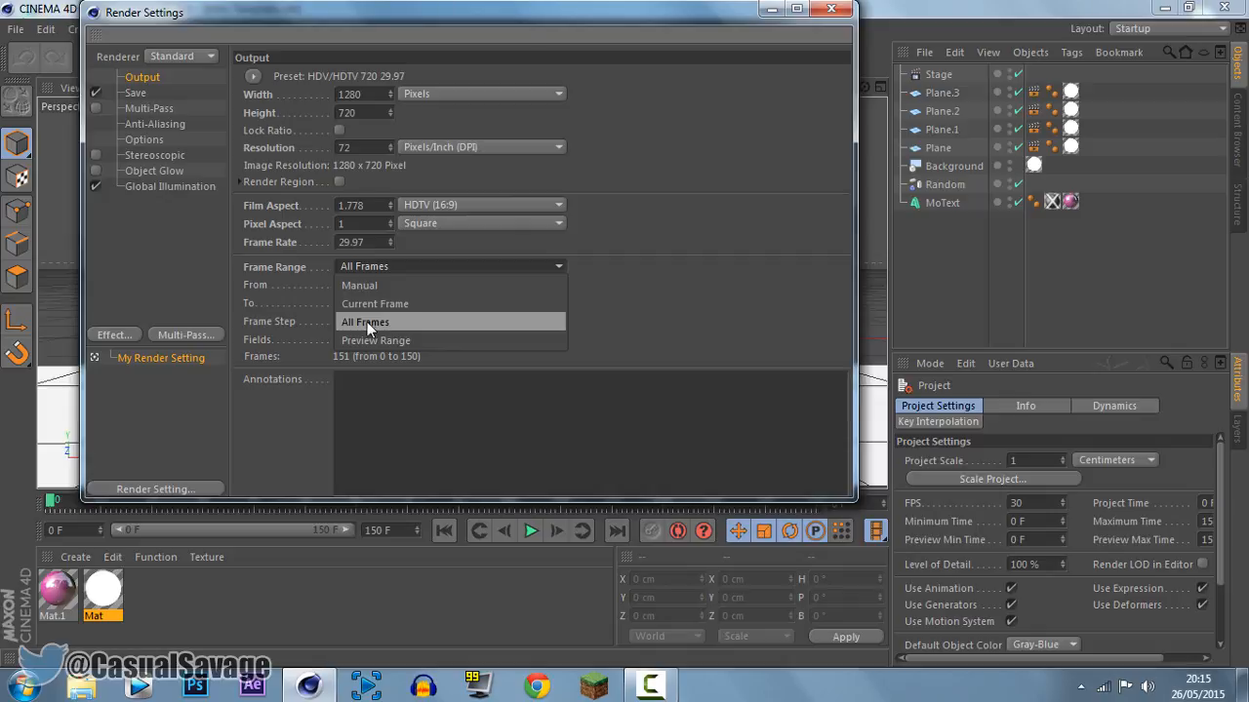
pyautogui.click(367, 322)
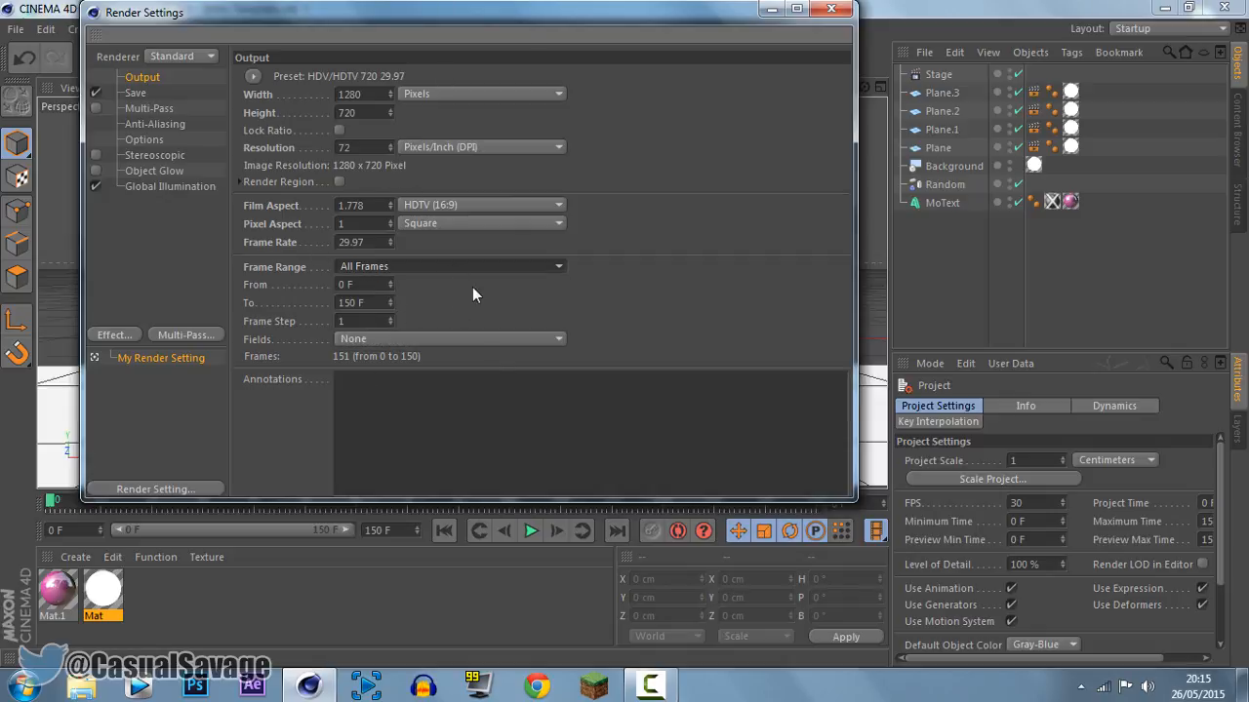
# Set the render to save on the Desktop as Render C4D in AVI Movie format.
pyautogui.click(134, 92)
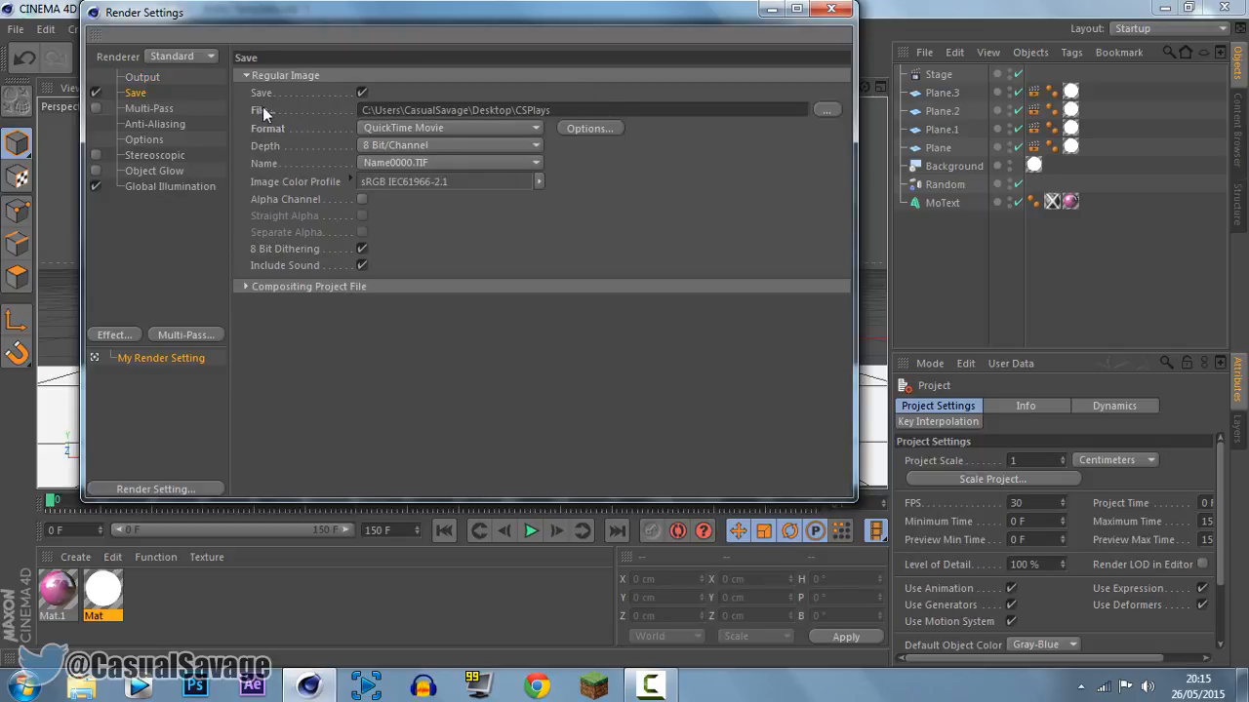
pyautogui.click(826, 110)
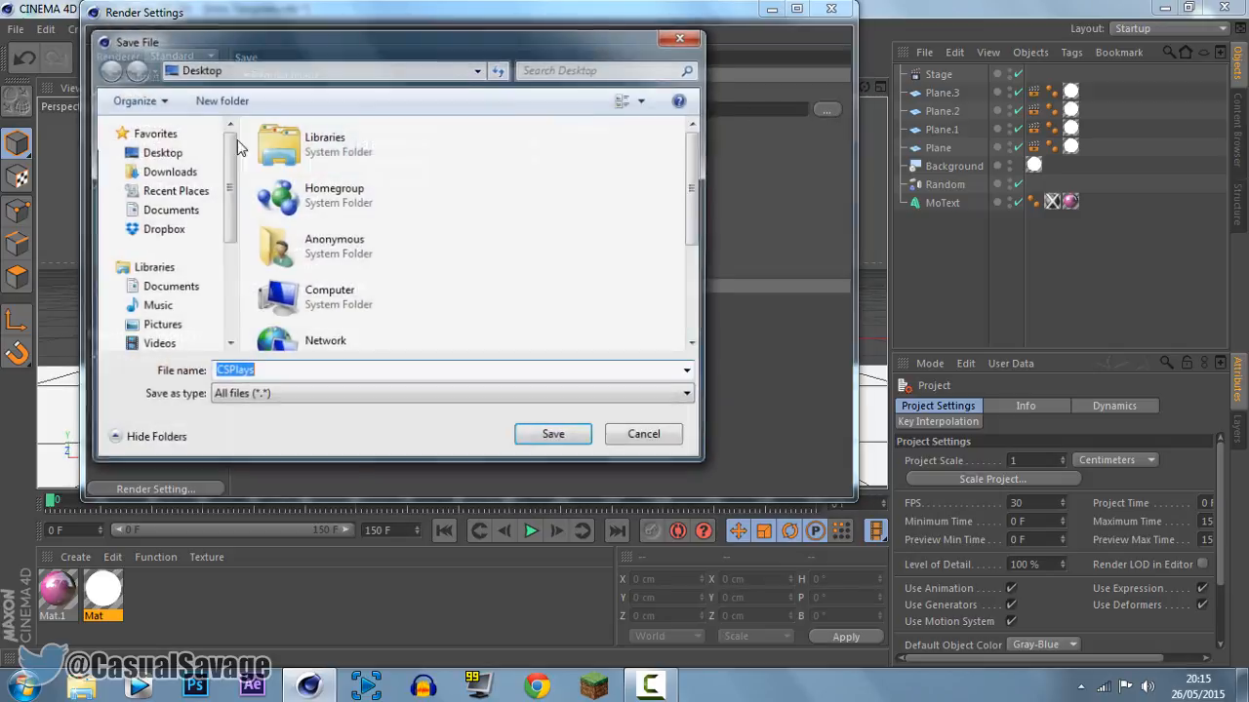
pyautogui.click(161, 154)
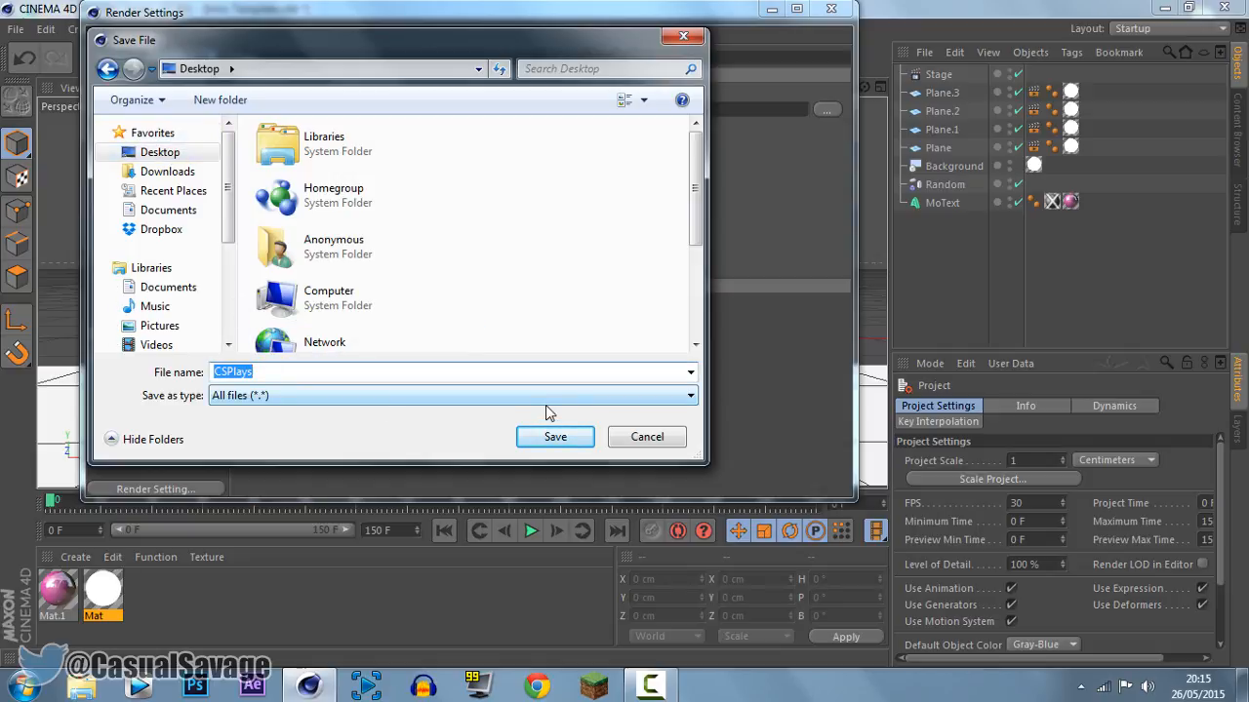
pyautogui.write('Render C4D')
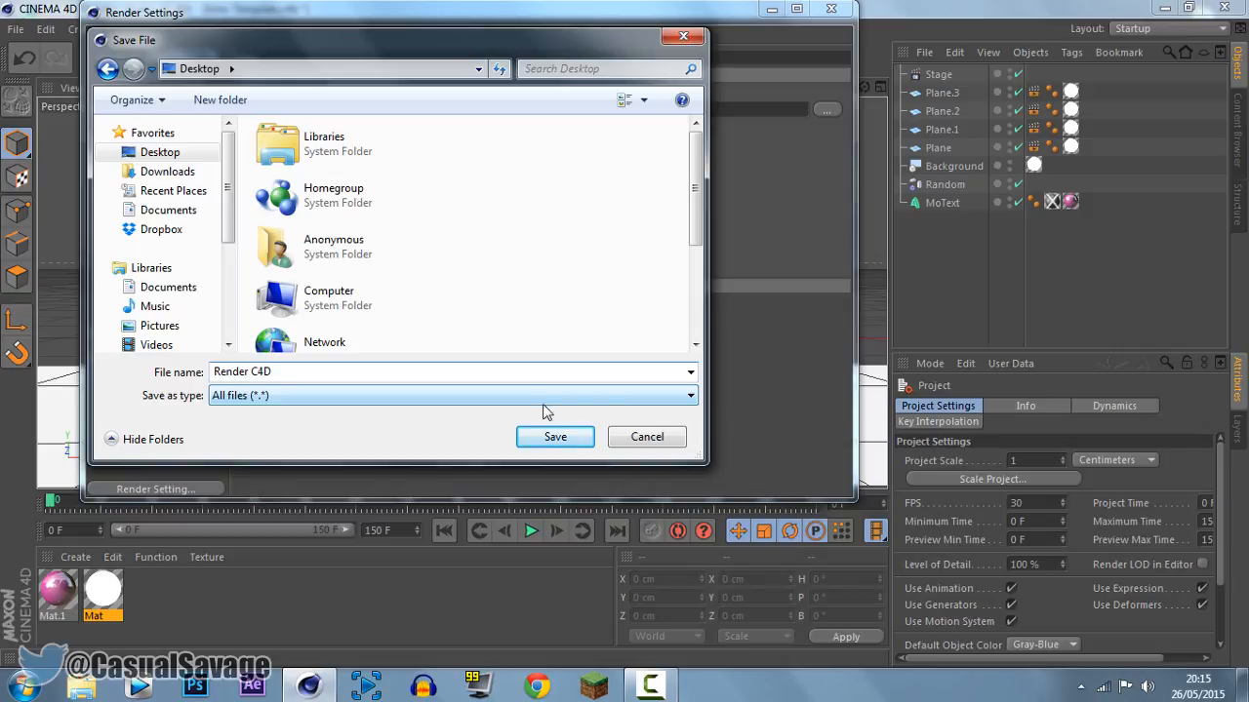
pyautogui.click(534, 438)
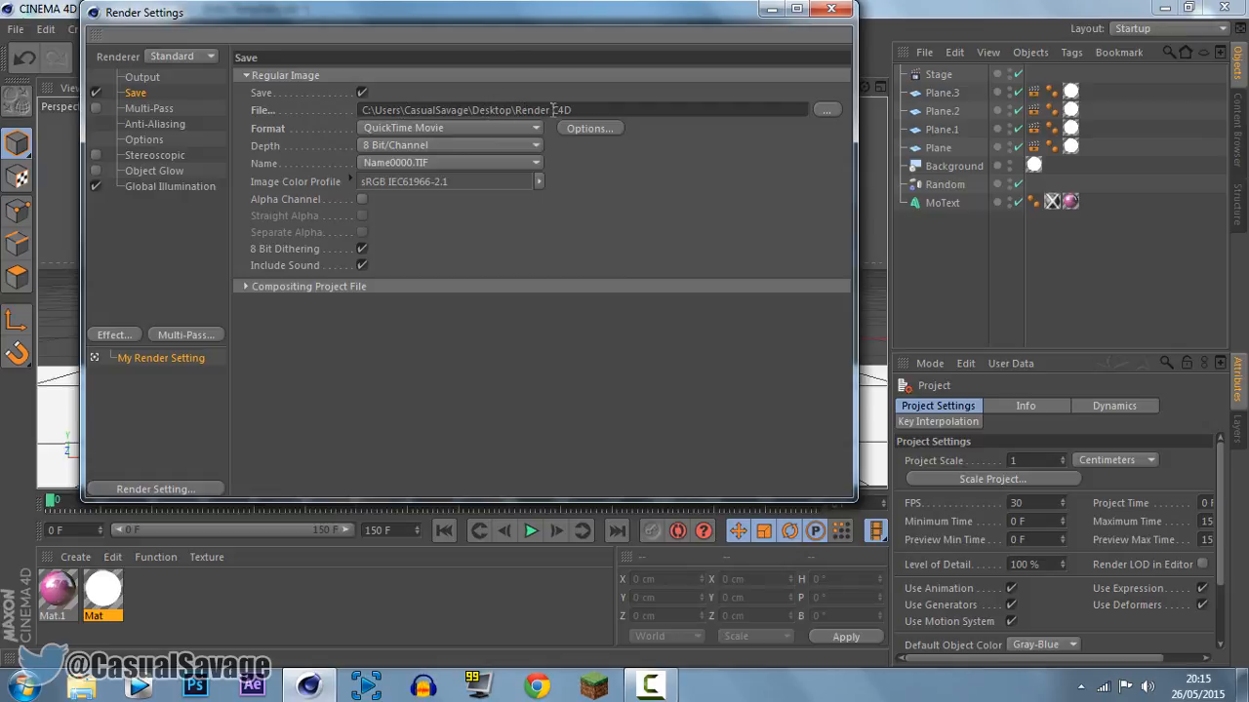
pyautogui.click(416, 129)
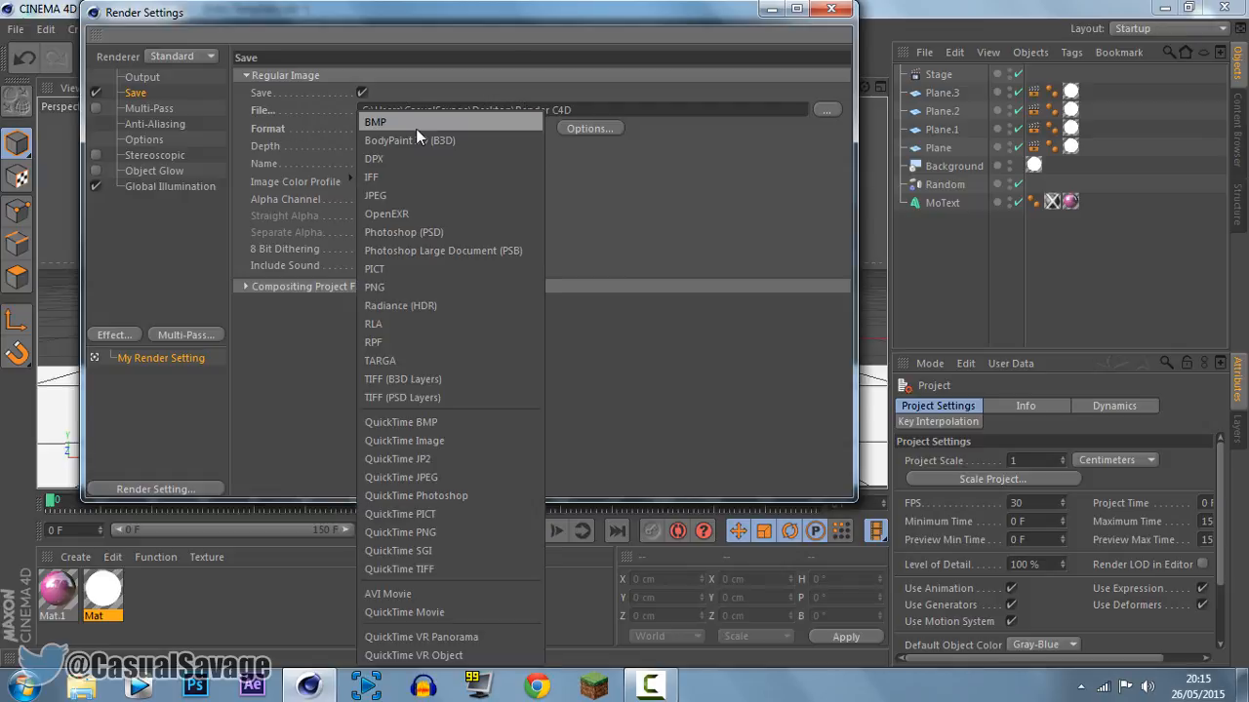
pyautogui.click(460, 597)
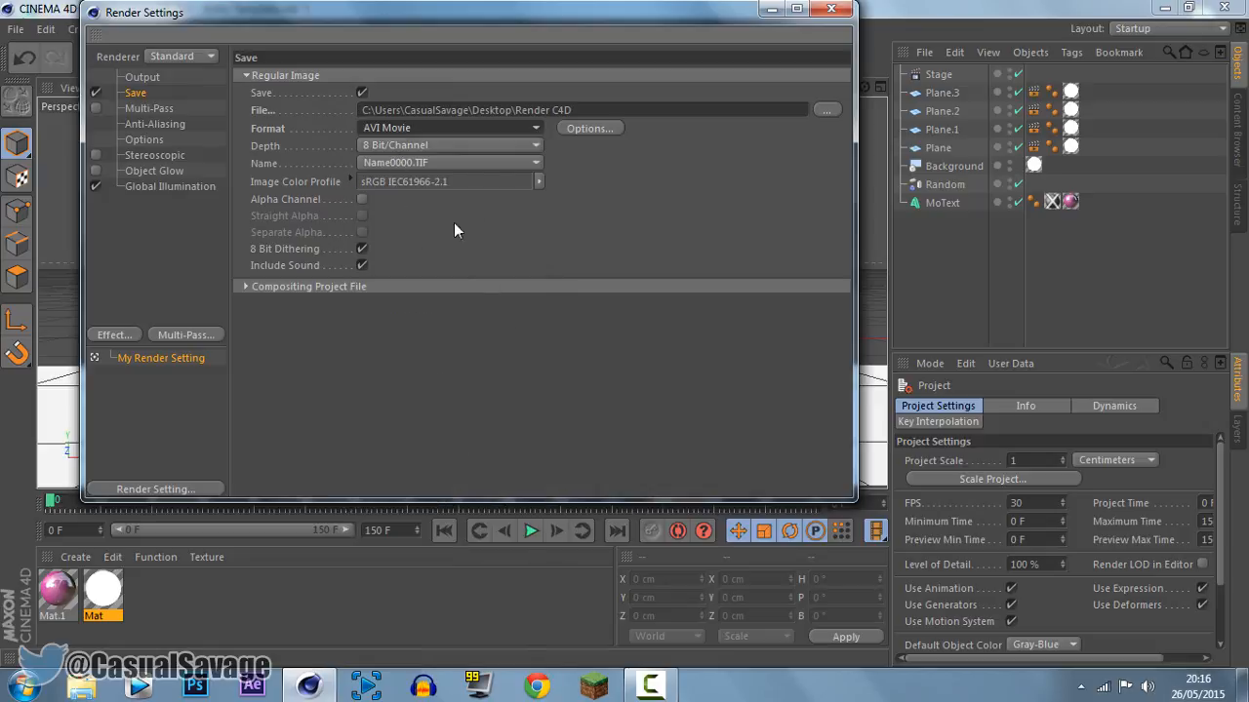
# Set the render's anti-aliasing to Best, with a minimum level of 1x1 and a maximum level of 4x4.
pyautogui.click(157, 124)
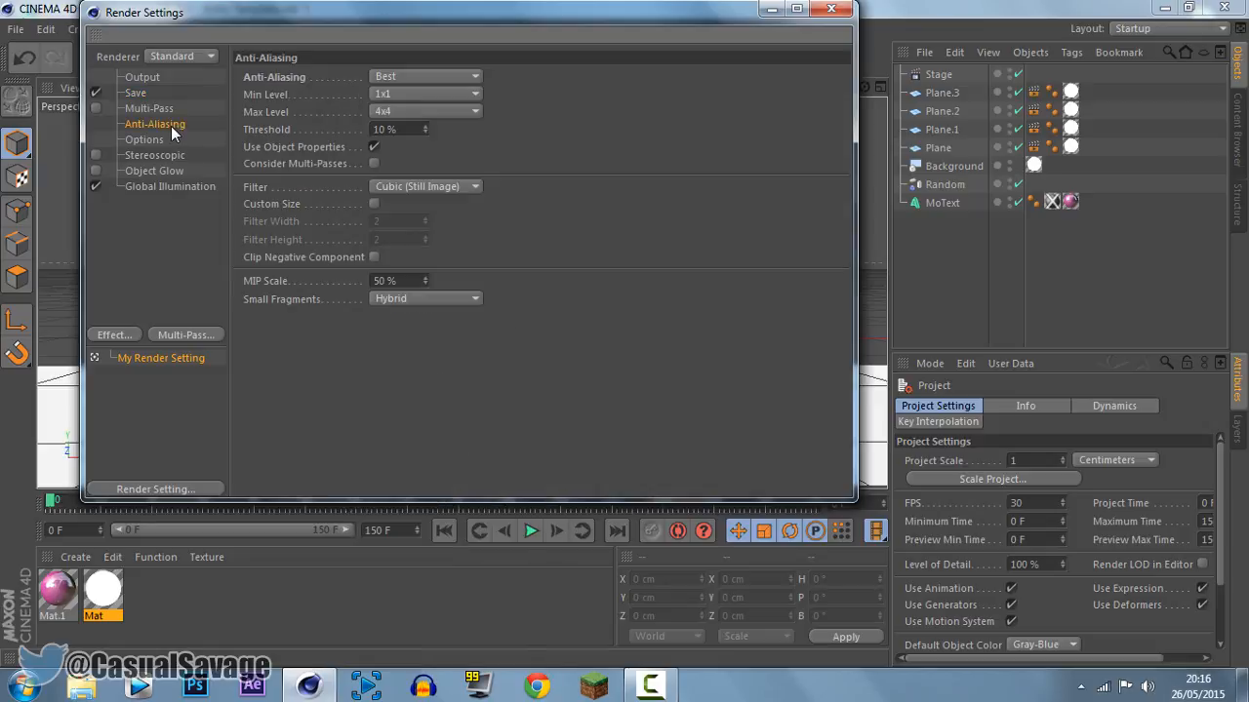
pyautogui.click(421, 75)
pyautogui.click(404, 131)
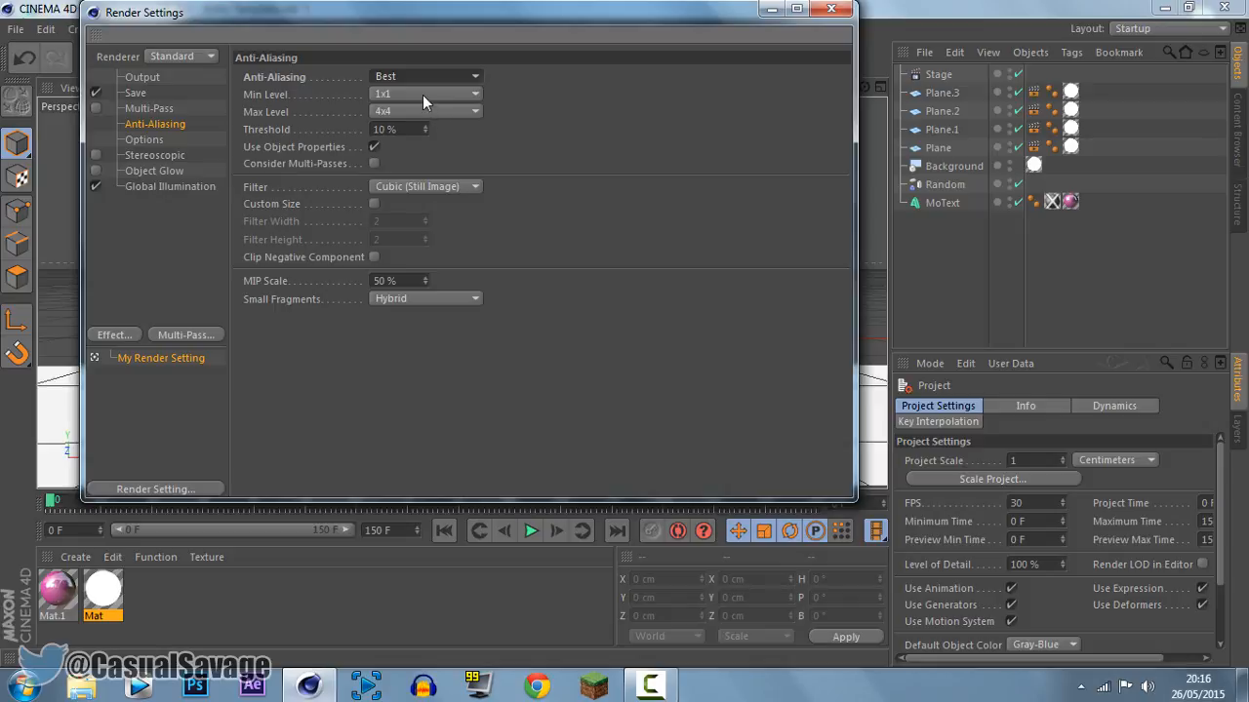
pyautogui.click(422, 94)
pyautogui.click(397, 111)
pyautogui.click(396, 118)
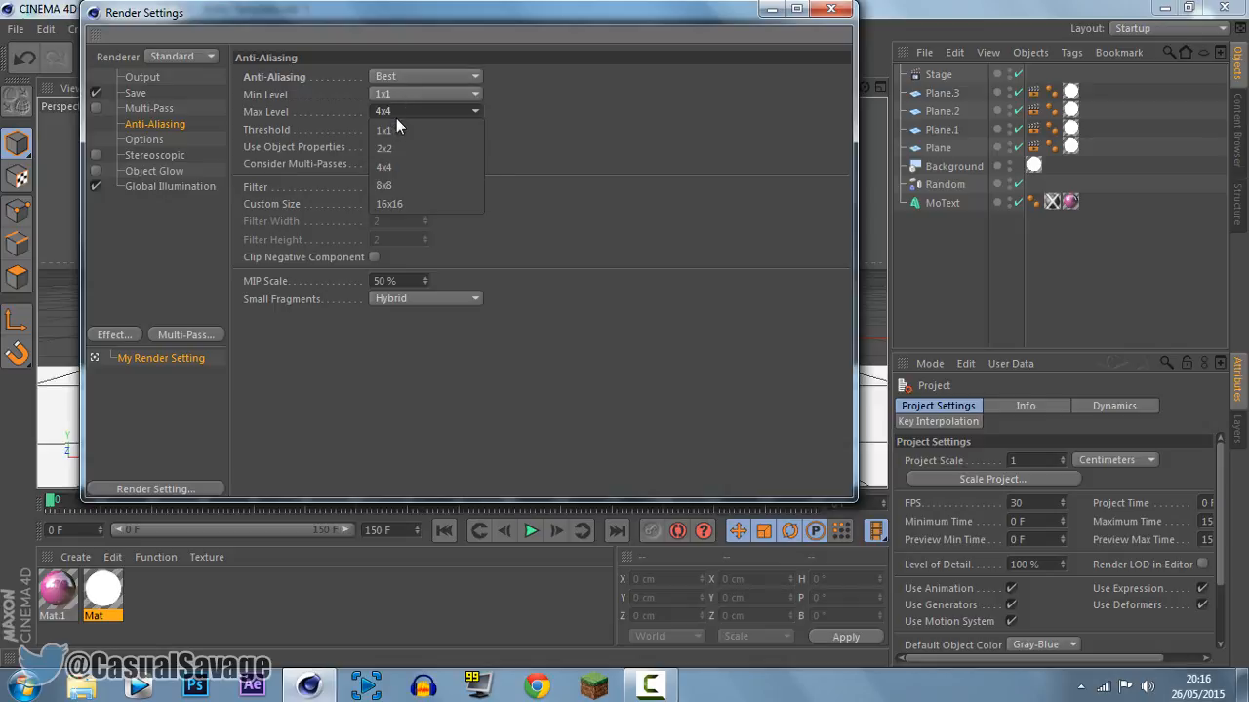
pyautogui.click(398, 127)
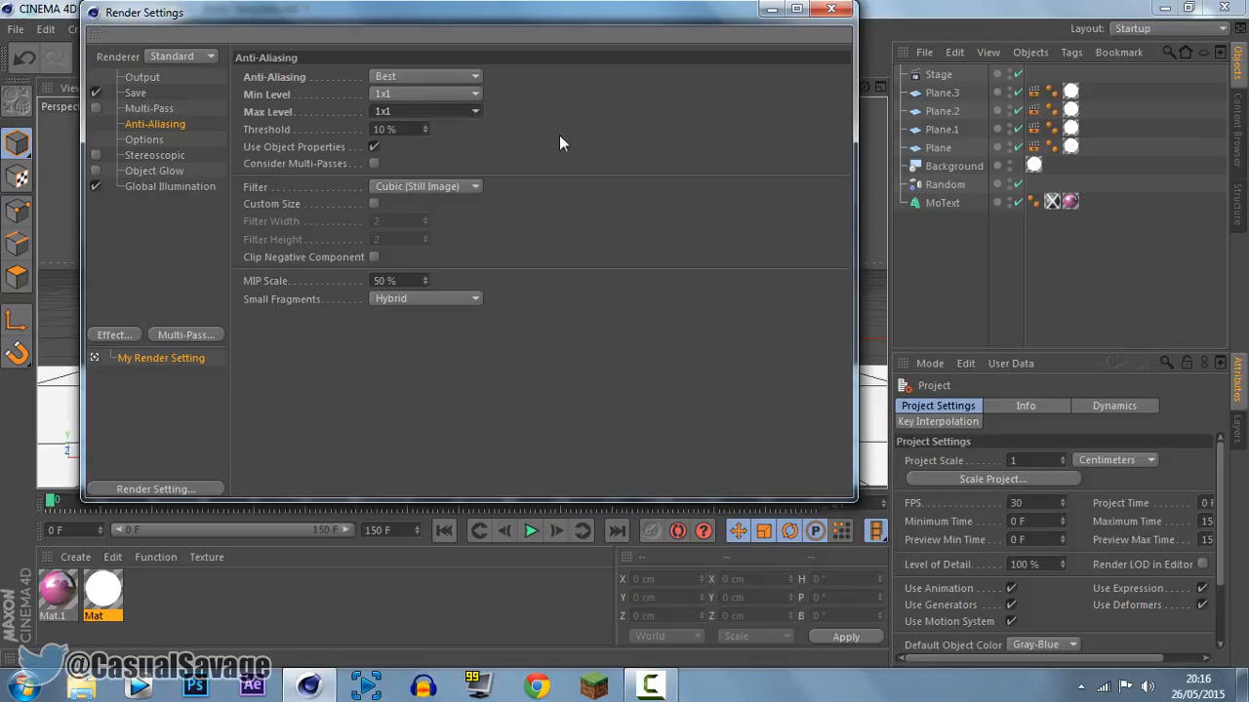
pyautogui.click(454, 98)
pyautogui.click(440, 111)
pyautogui.click(420, 114)
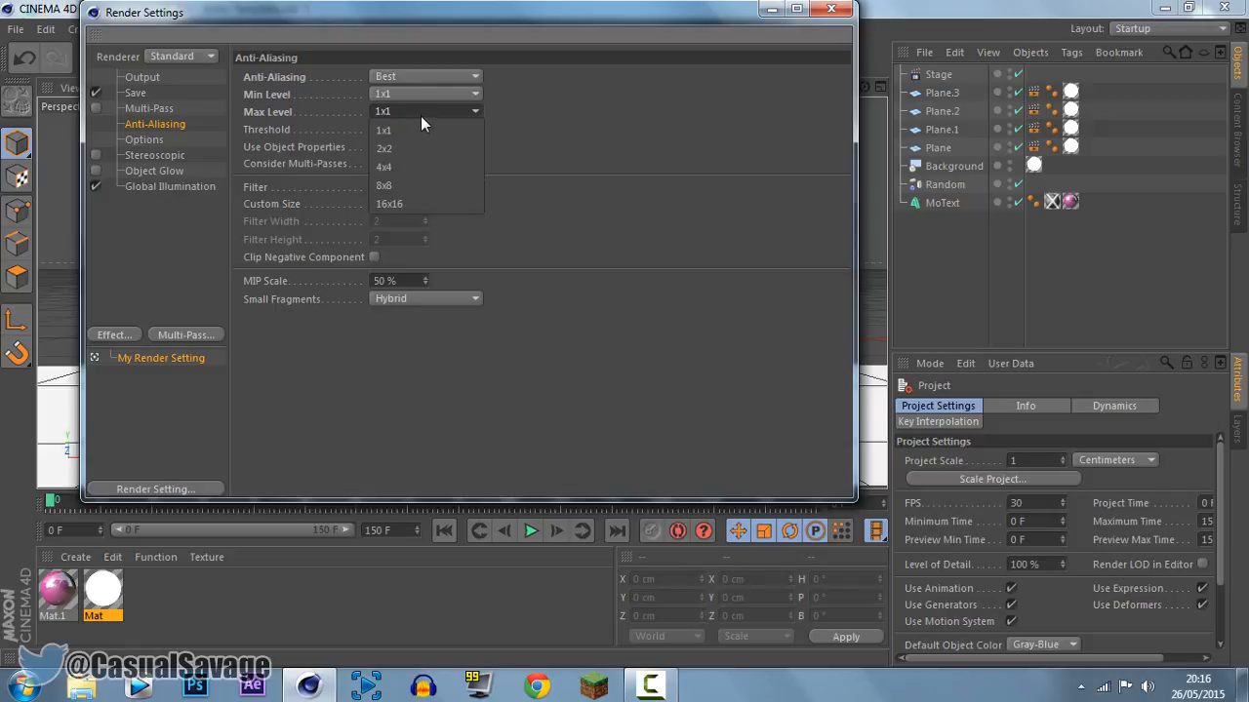
pyautogui.click(407, 166)
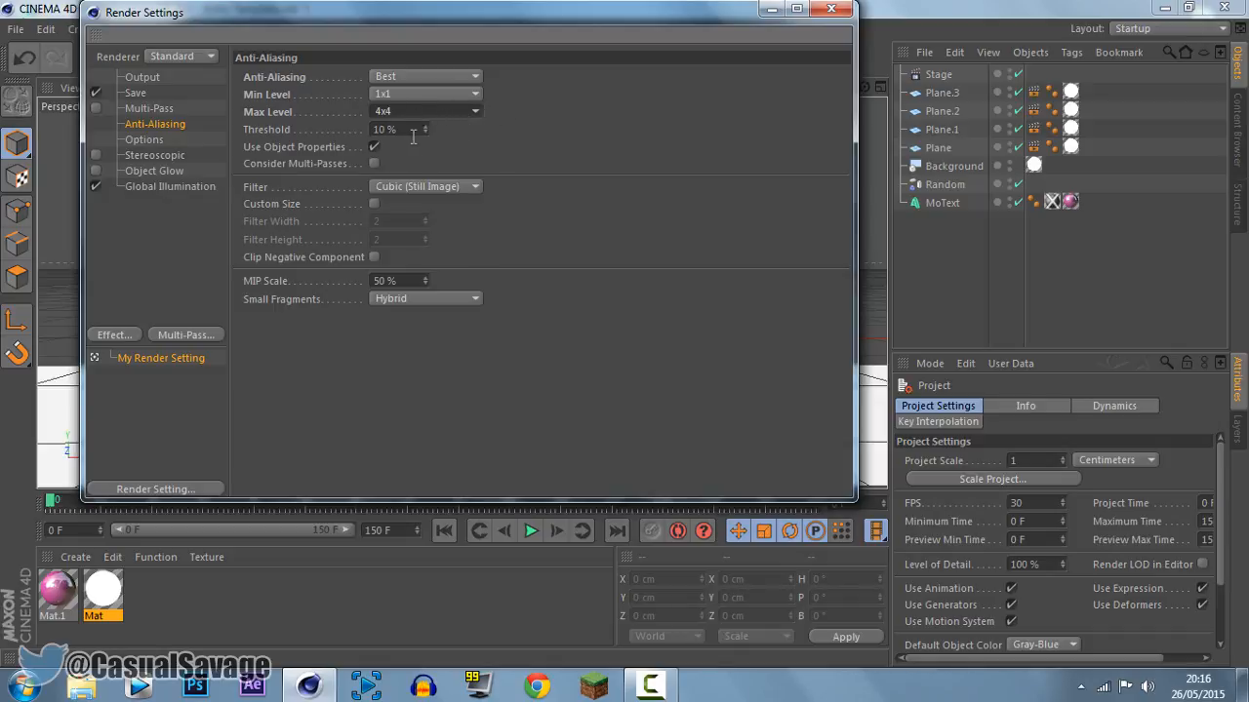
# Examine the Object Glow and Global Illumination render settings and the list of effects that can be added.
pyautogui.click(153, 172)
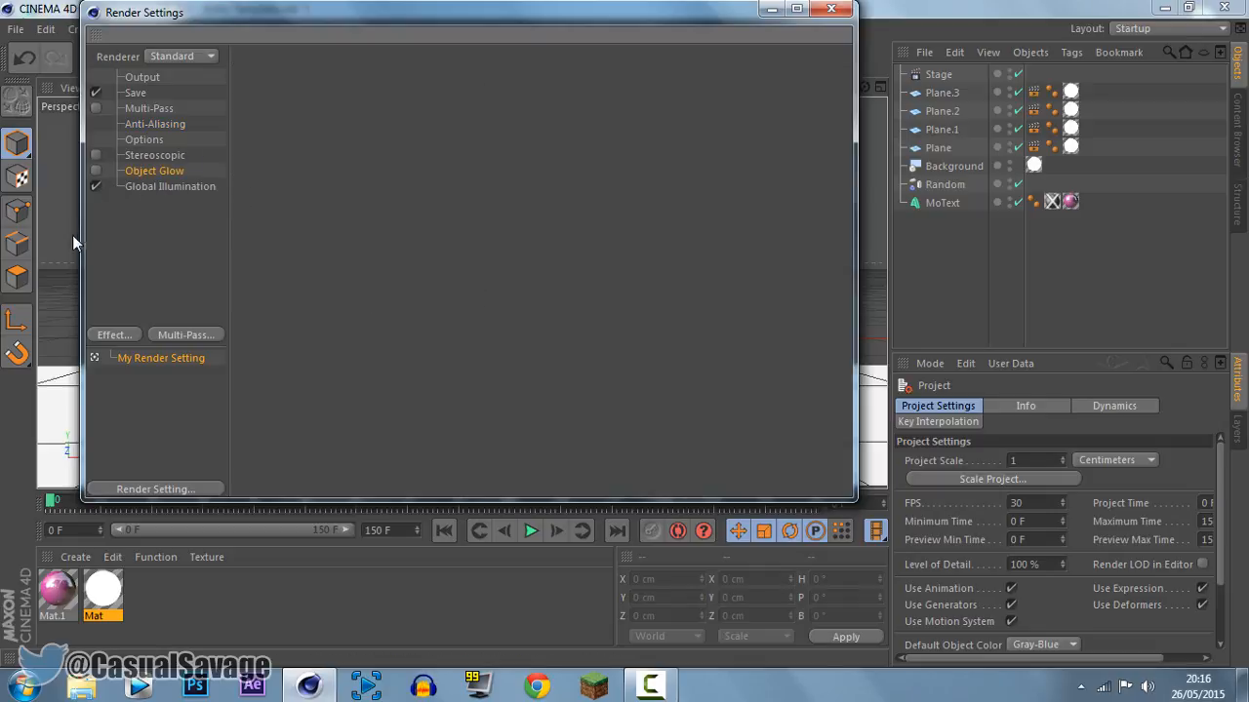
pyautogui.click(142, 189)
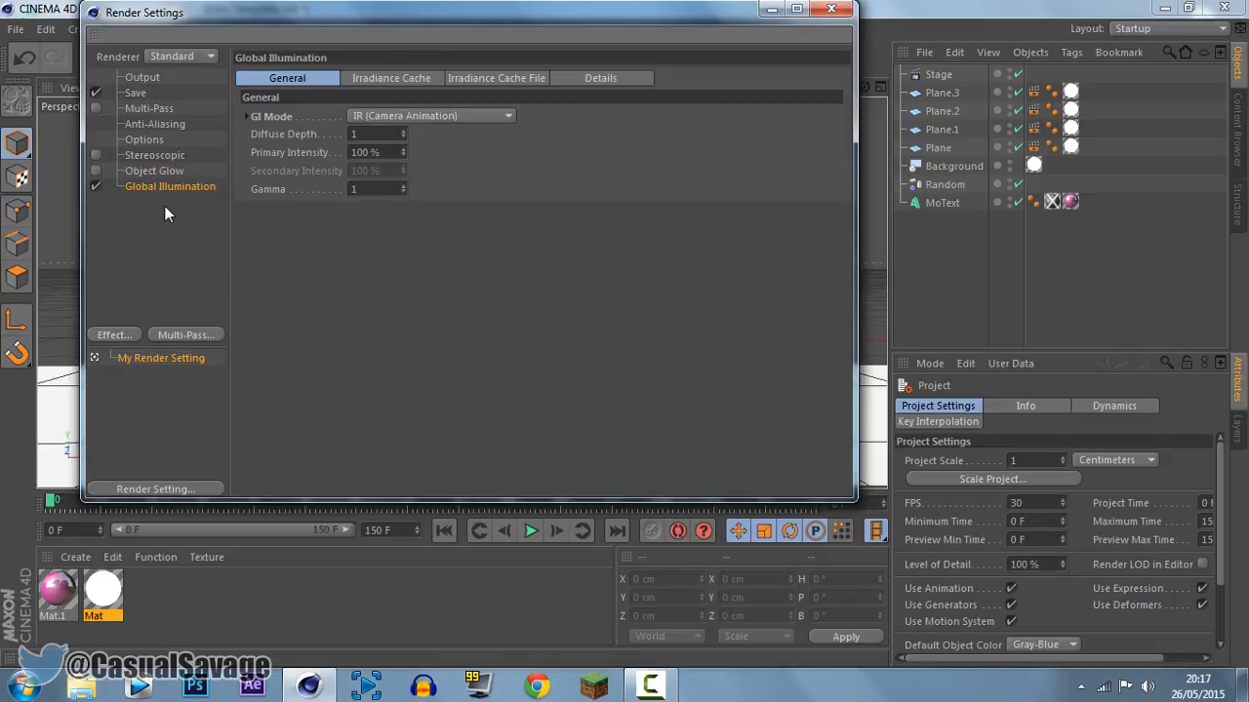
pyautogui.moveTo(381, 14); pyautogui.dragTo(414, 42)
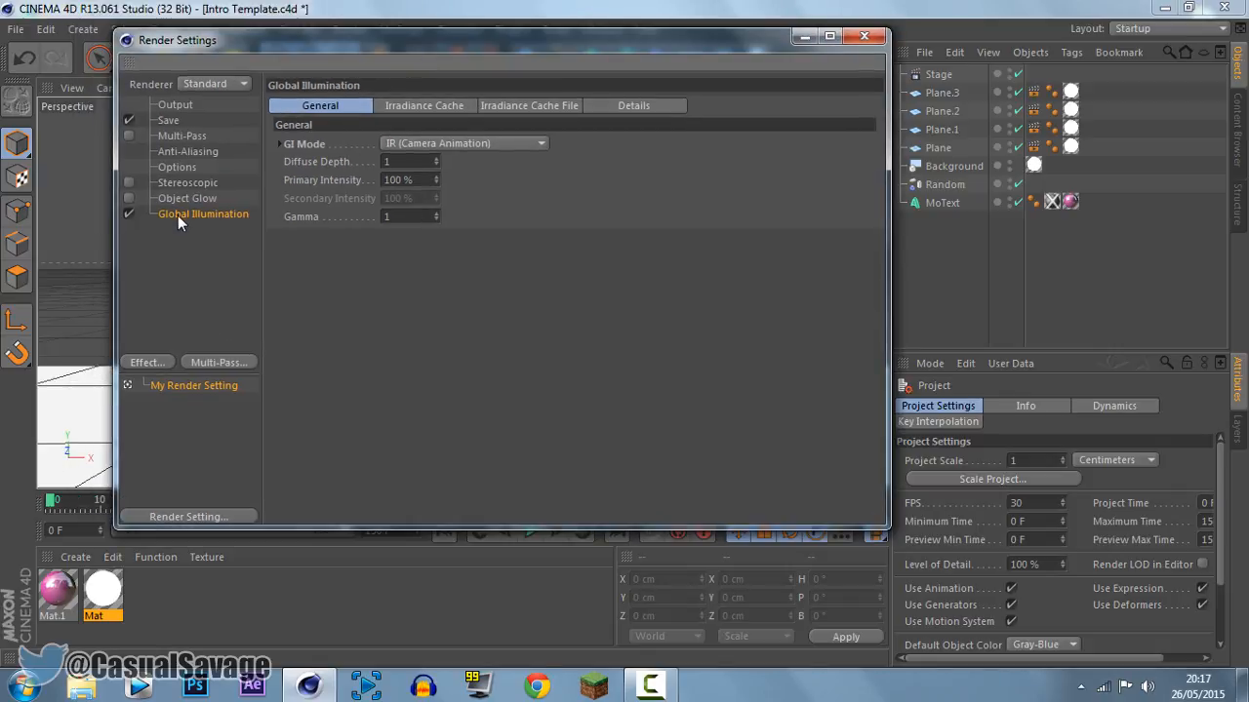
pyautogui.click(148, 366)
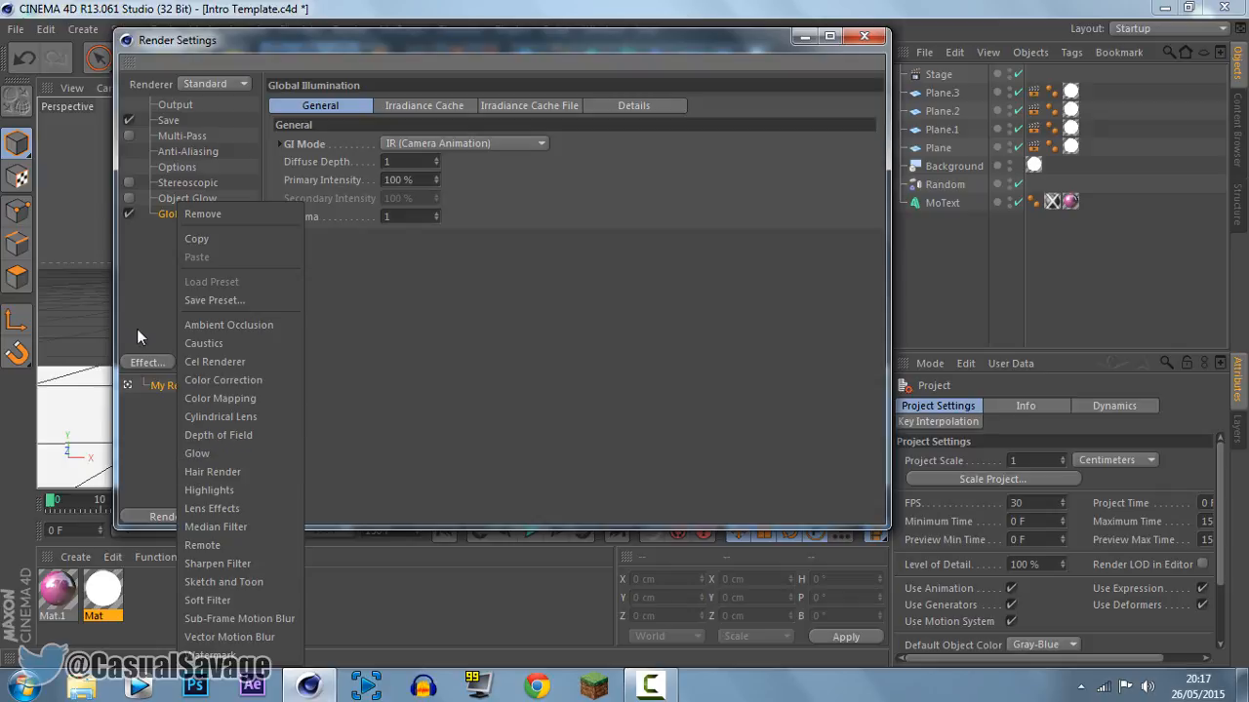
pyautogui.click(189, 223)
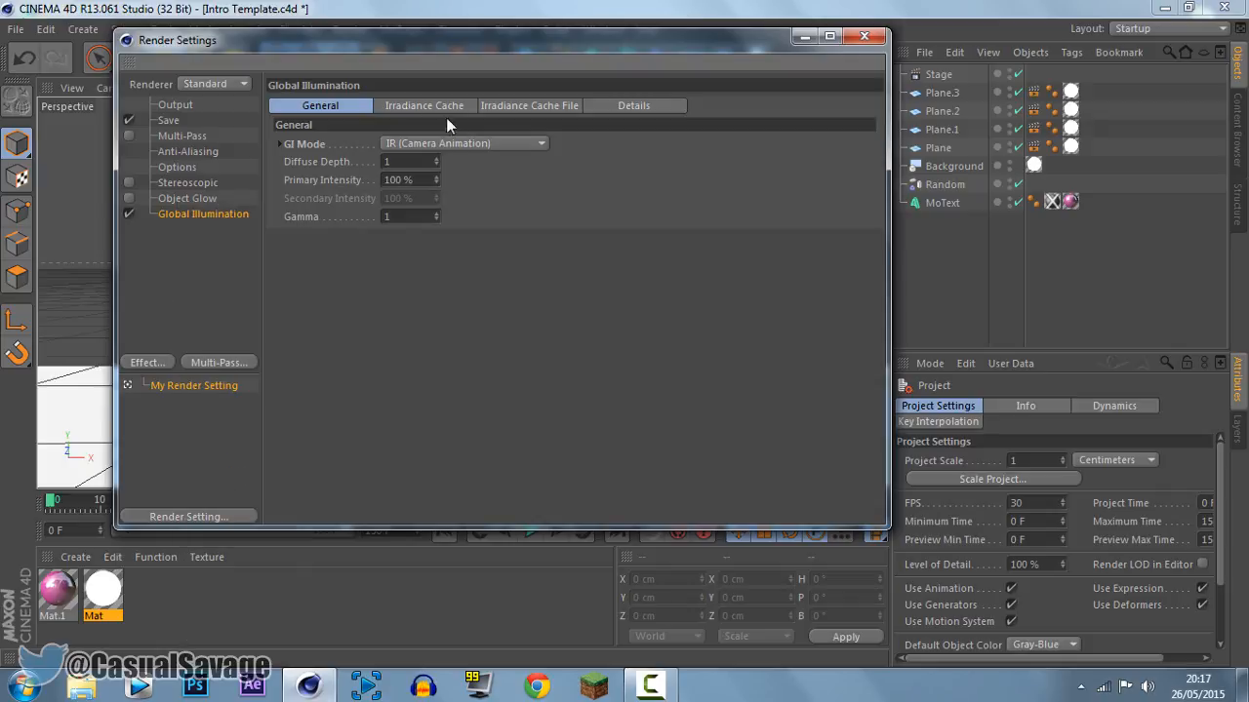
# Set the Global Illumination irradiance cache's Stochastic Samples and Record Density to Low, and close the render settings.
pyautogui.click(423, 107)
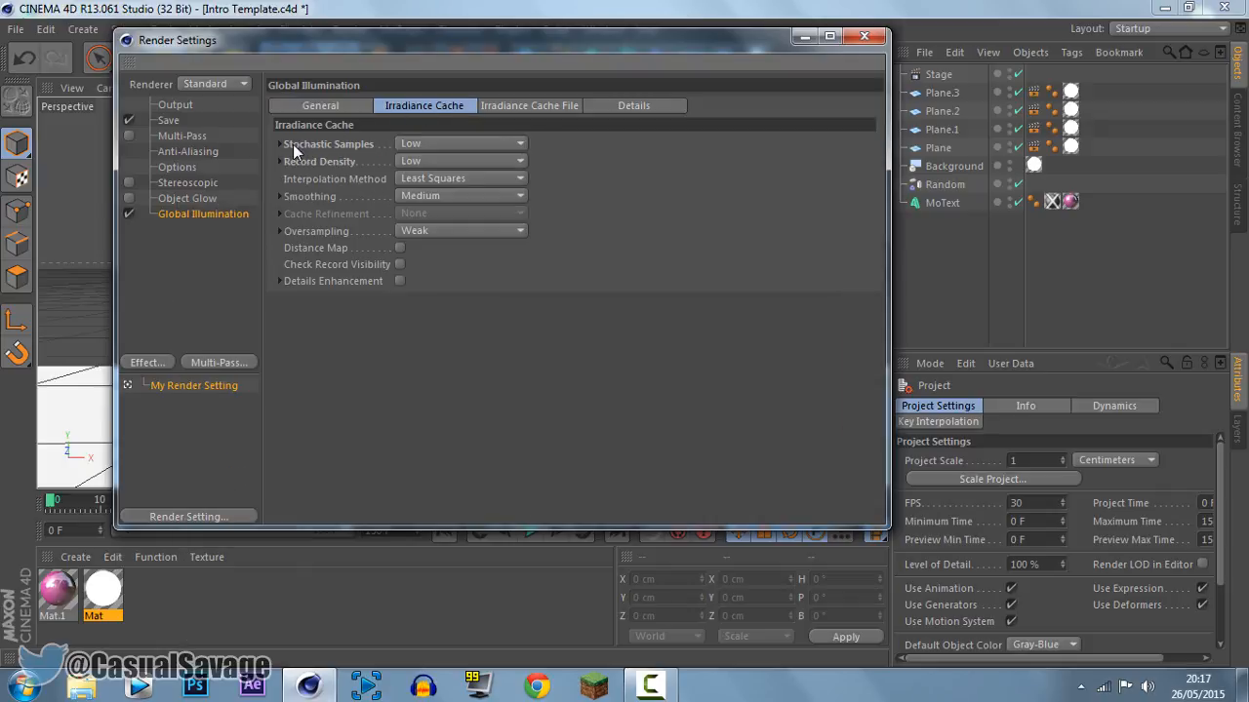
pyautogui.click(450, 143)
pyautogui.click(442, 199)
pyautogui.click(444, 163)
pyautogui.click(442, 218)
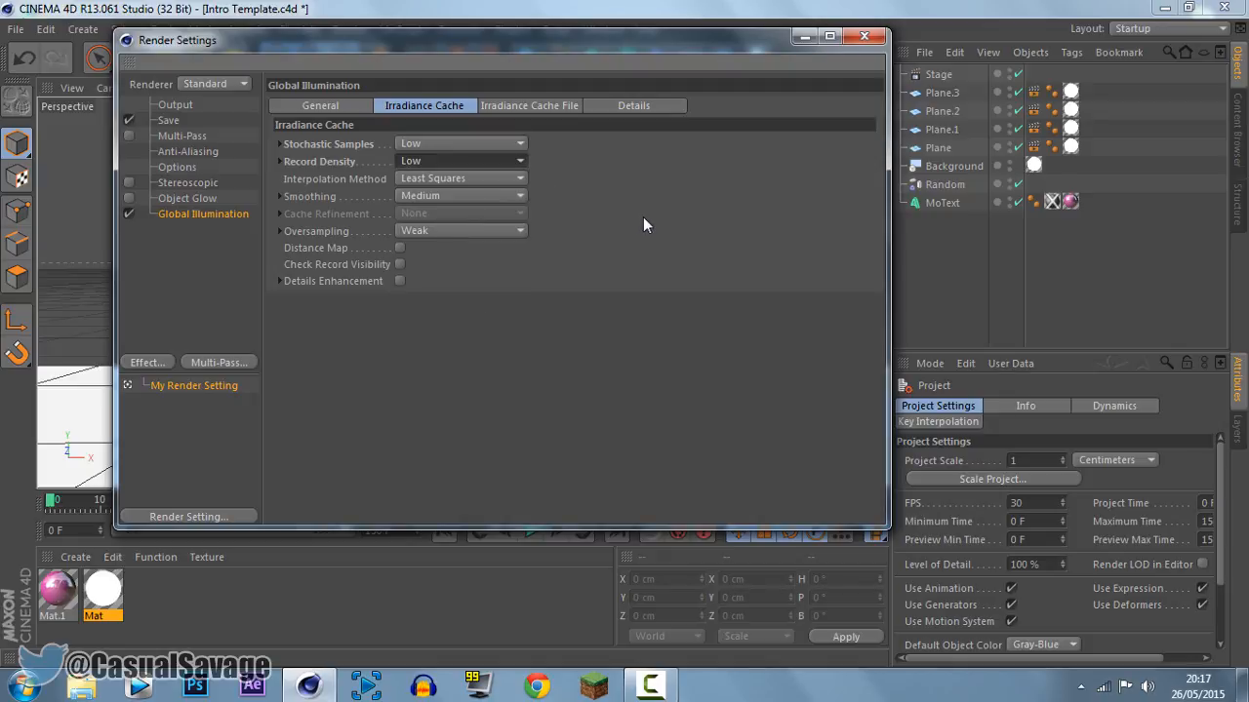
pyautogui.click(520, 106)
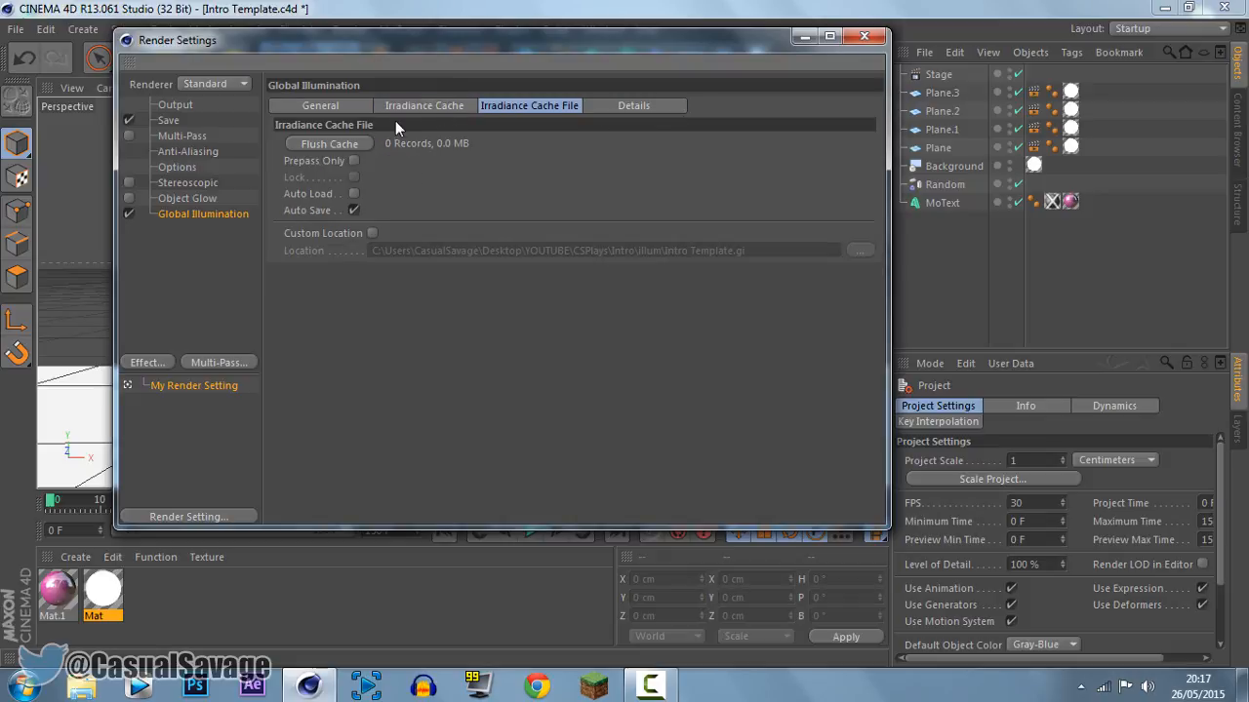
pyautogui.click(321, 108)
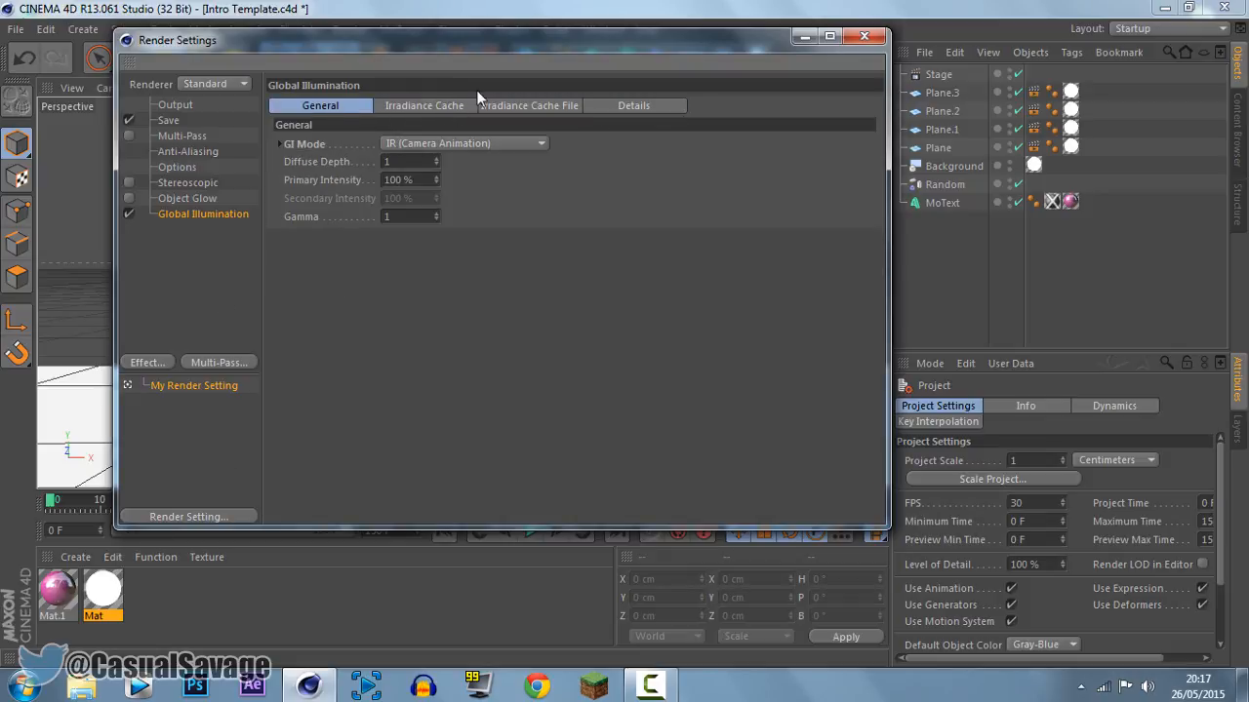
pyautogui.click(863, 36)
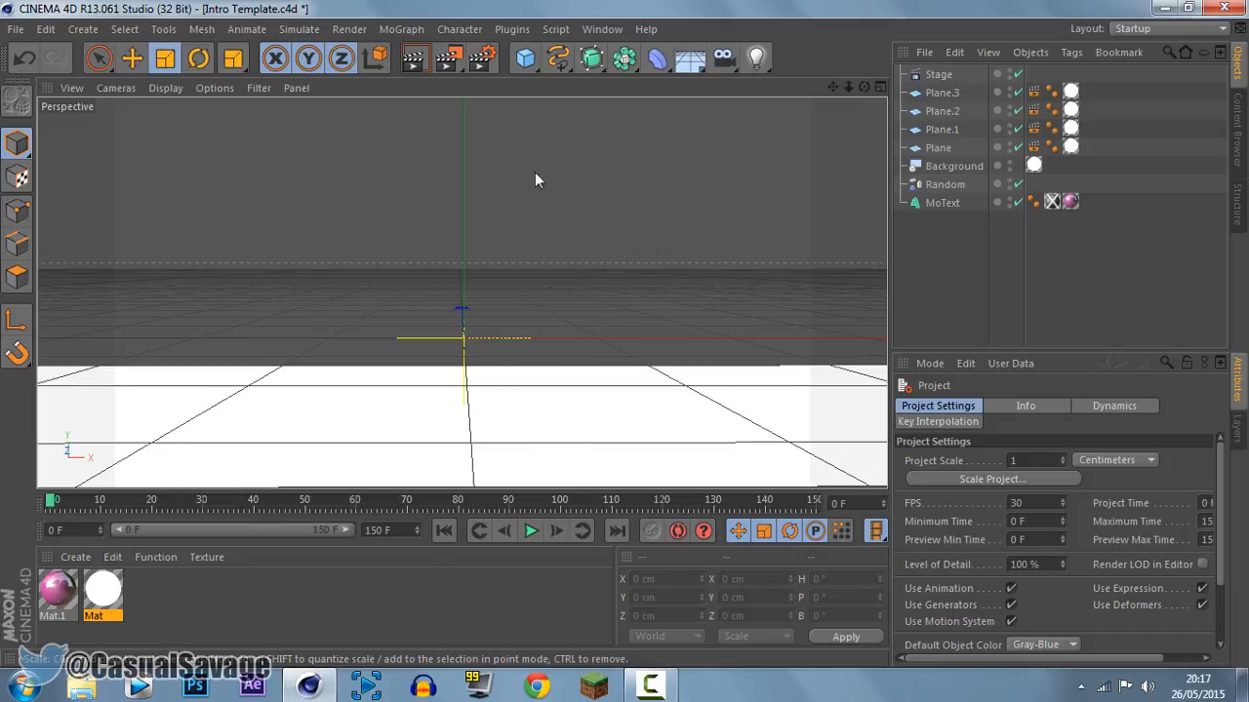
# Render the full animation to the Picture Viewer, and minimize the viewer once all frames are rendered.
pyautogui.click(446, 61)
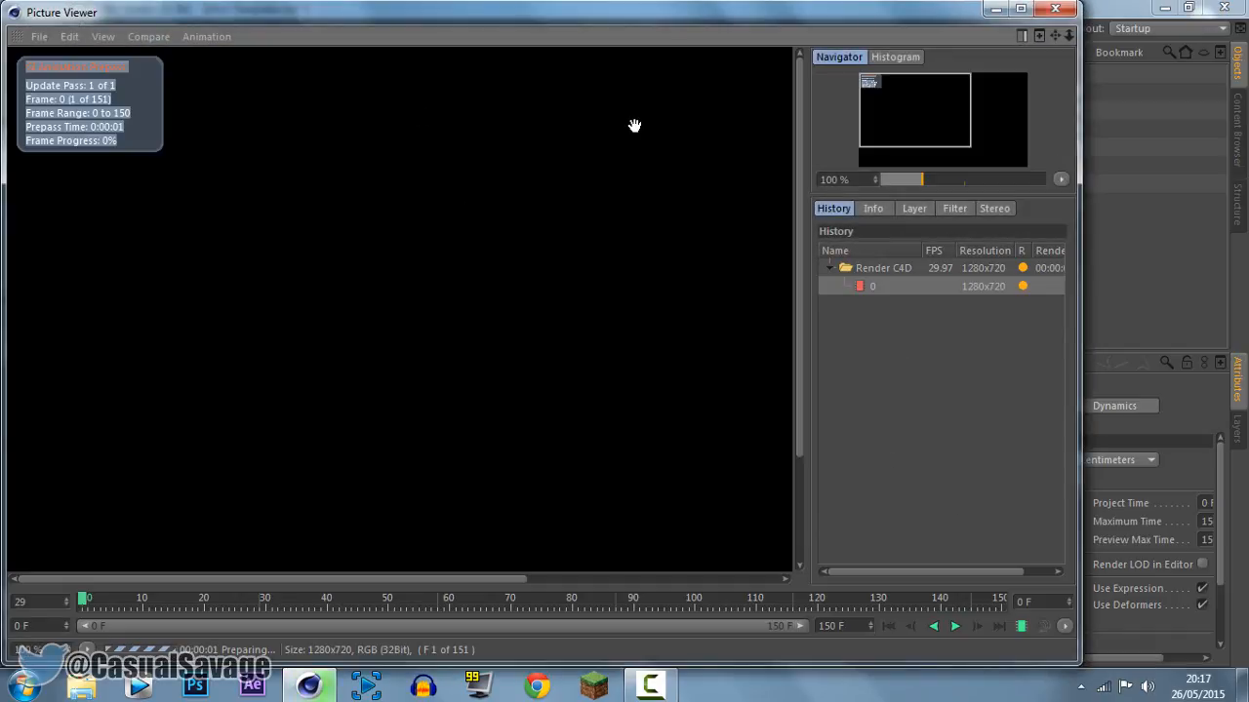
pyautogui.scroll(-3, 585, 304)
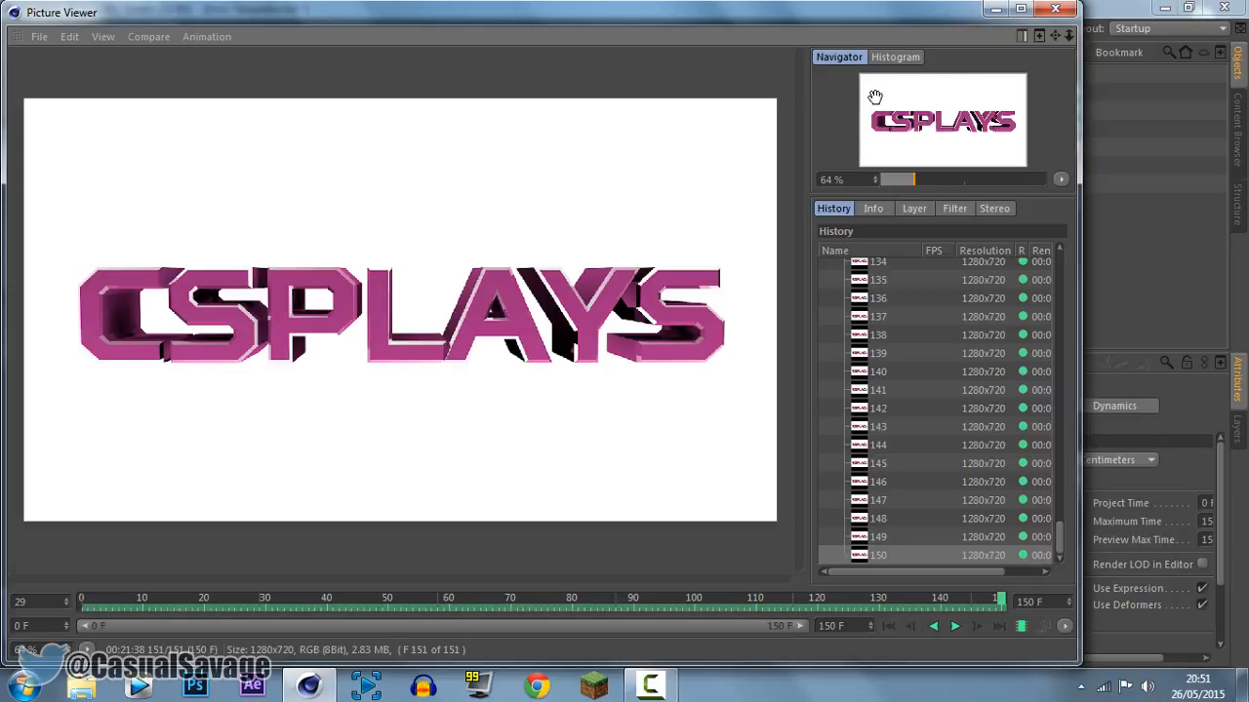
pyautogui.click(995, 9)
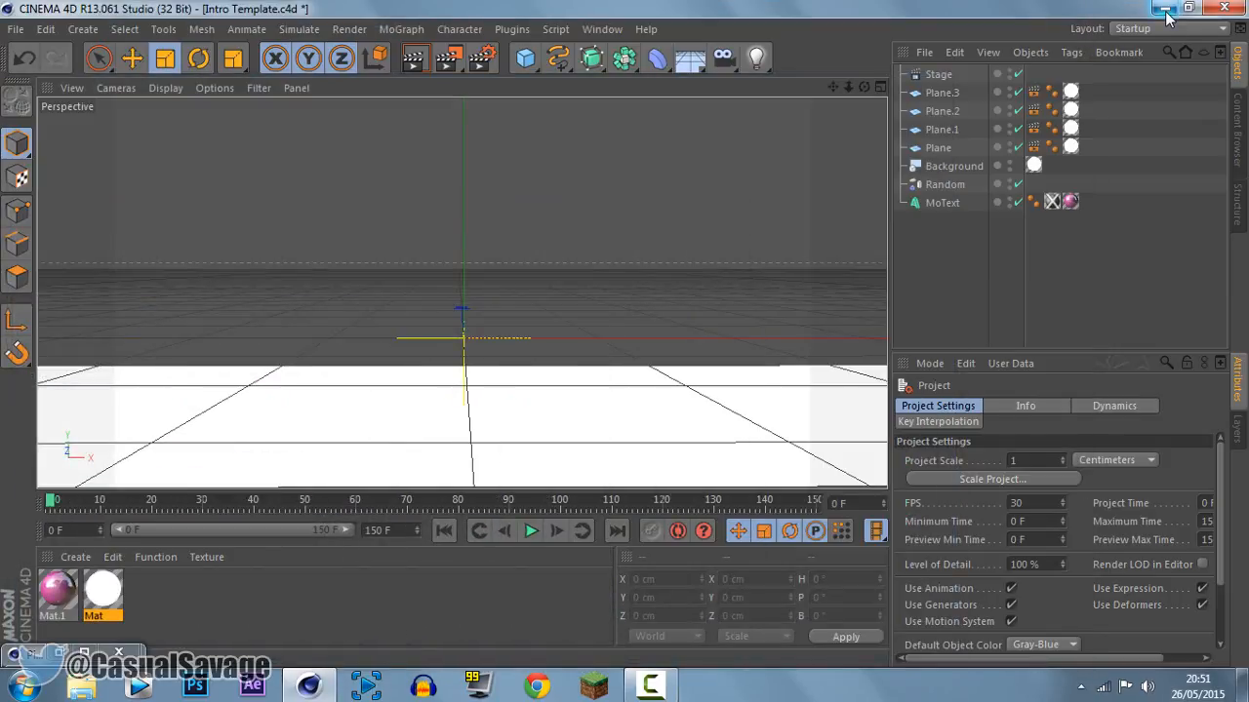
# Switch to the desktop and play the rendered Render C4D video in the media player.
pyautogui.click(1164, 8)
pyautogui.moveTo(34, 116); pyautogui.dragTo(70, 115)
pyautogui.doubleClick(44, 127)
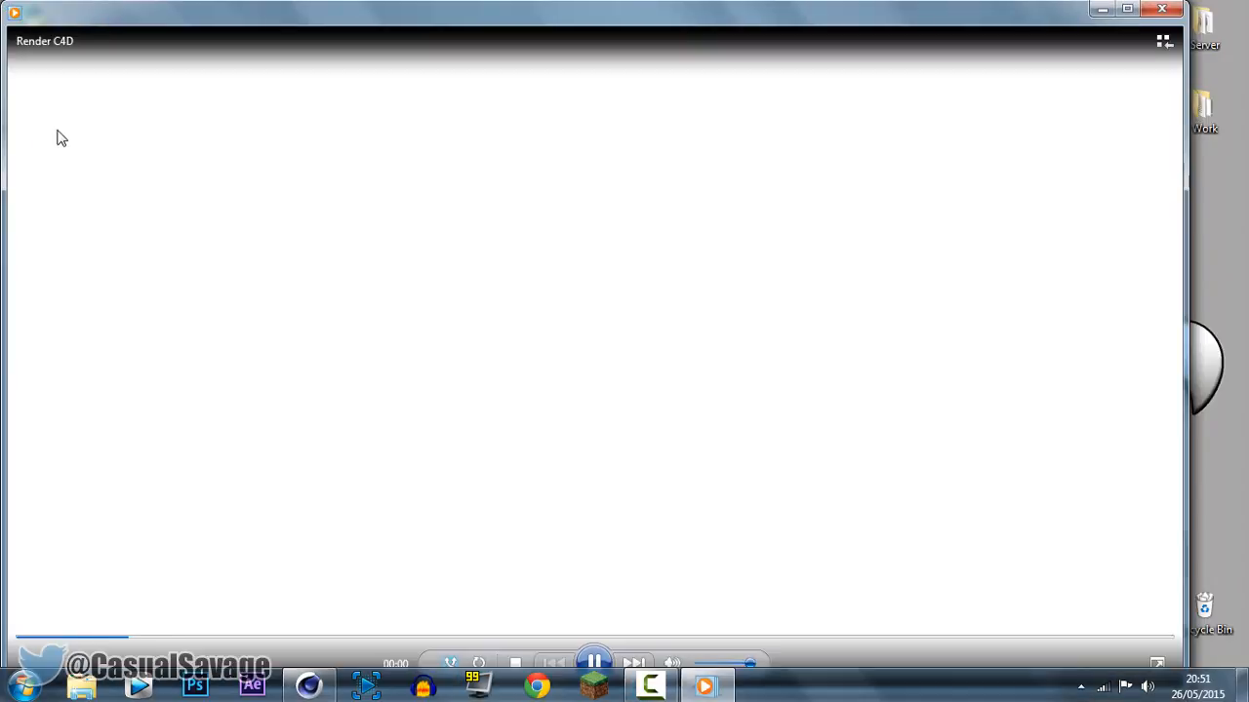